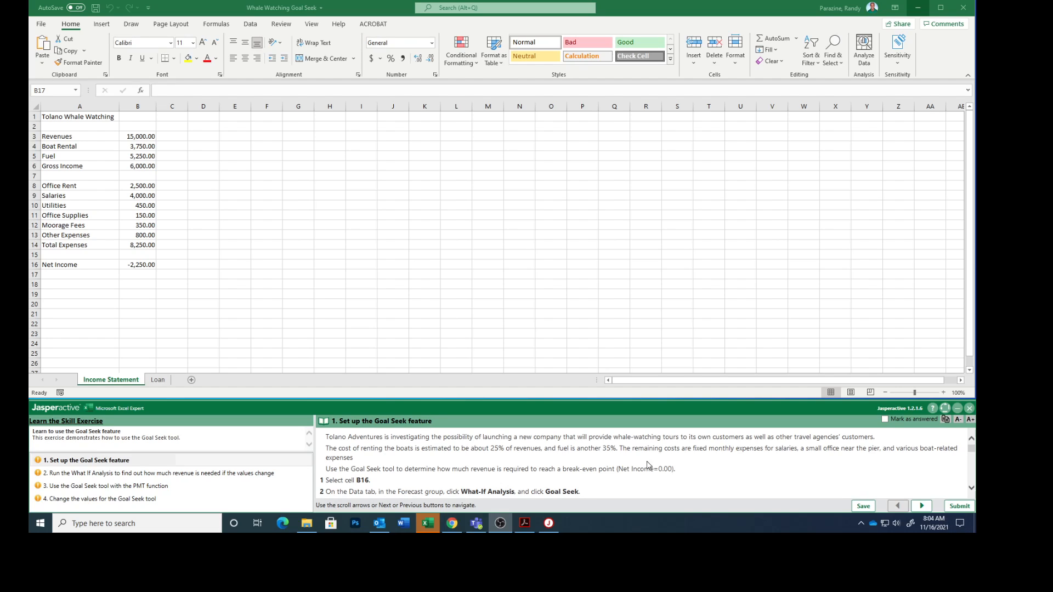
- Run Goal Seek on the Net Income cell B16 with a target value of 0 by changing cell B3, and accept the result
{"action": "scroll", "coordinate": [636, 466], "scroll_direction": "down", "scroll_amount": 2}
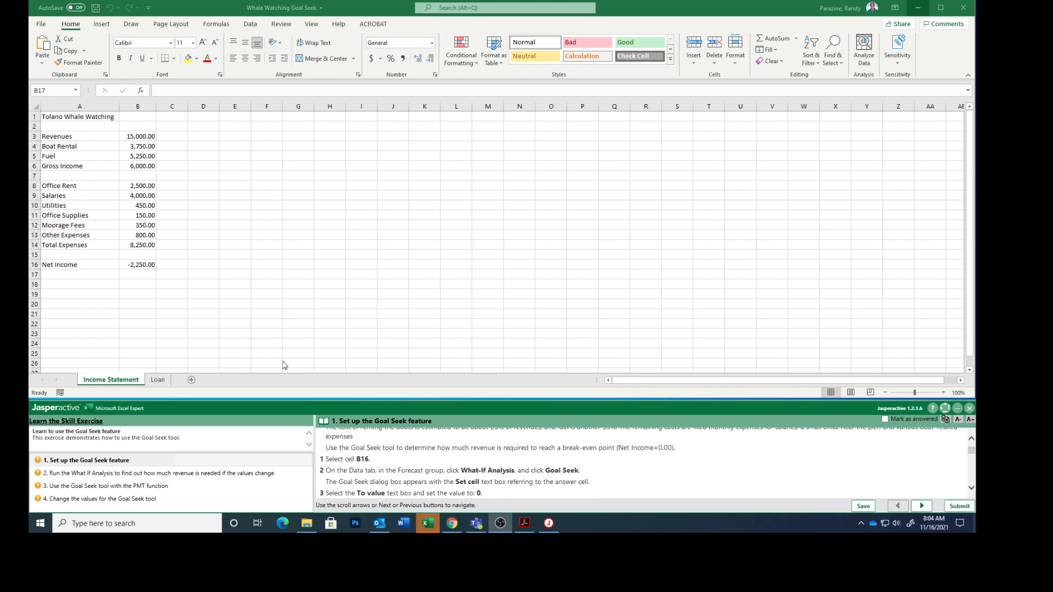
{"action": "left_click", "coordinate": [137, 266]}
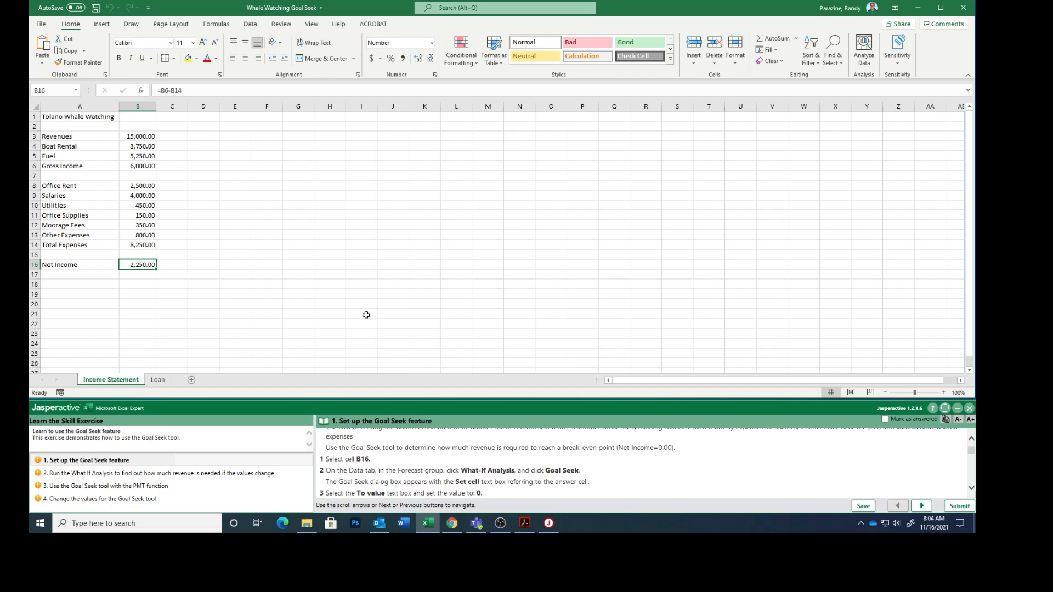
{"action": "left_click", "coordinate": [251, 25]}
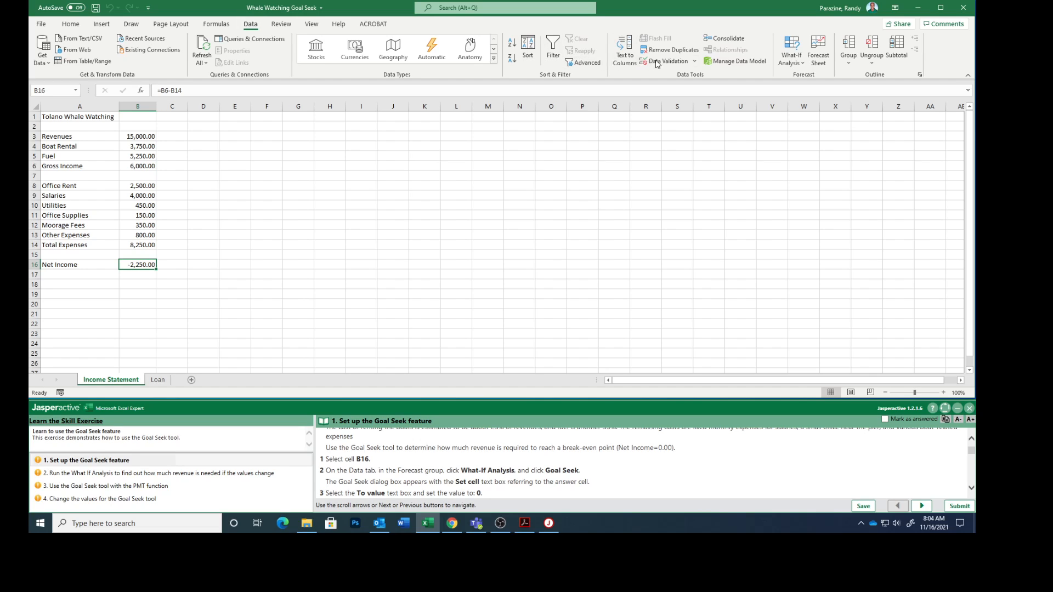
{"action": "left_click", "coordinate": [791, 55]}
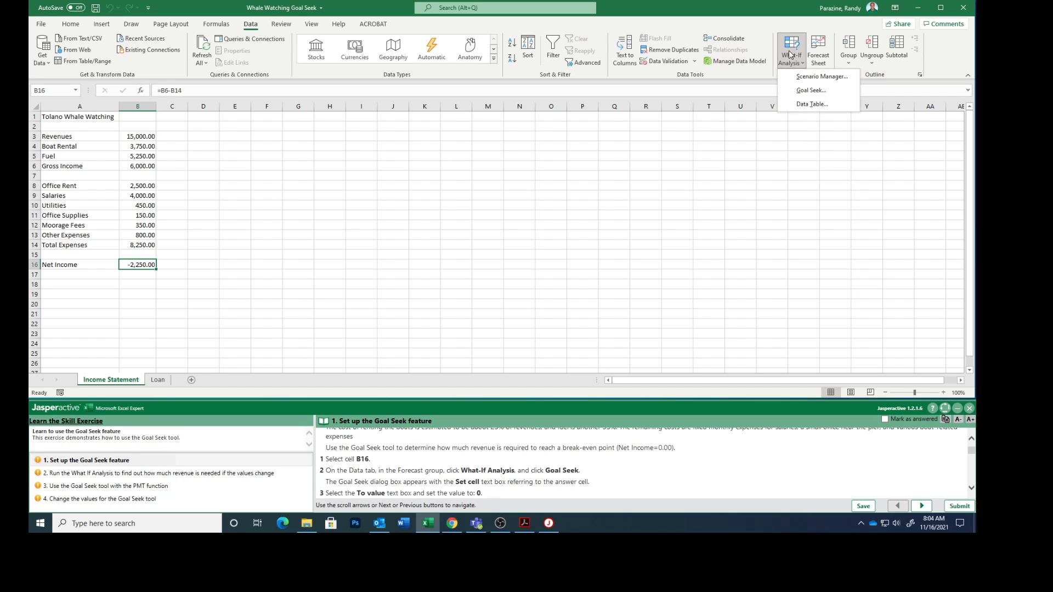
{"action": "left_click", "coordinate": [803, 91]}
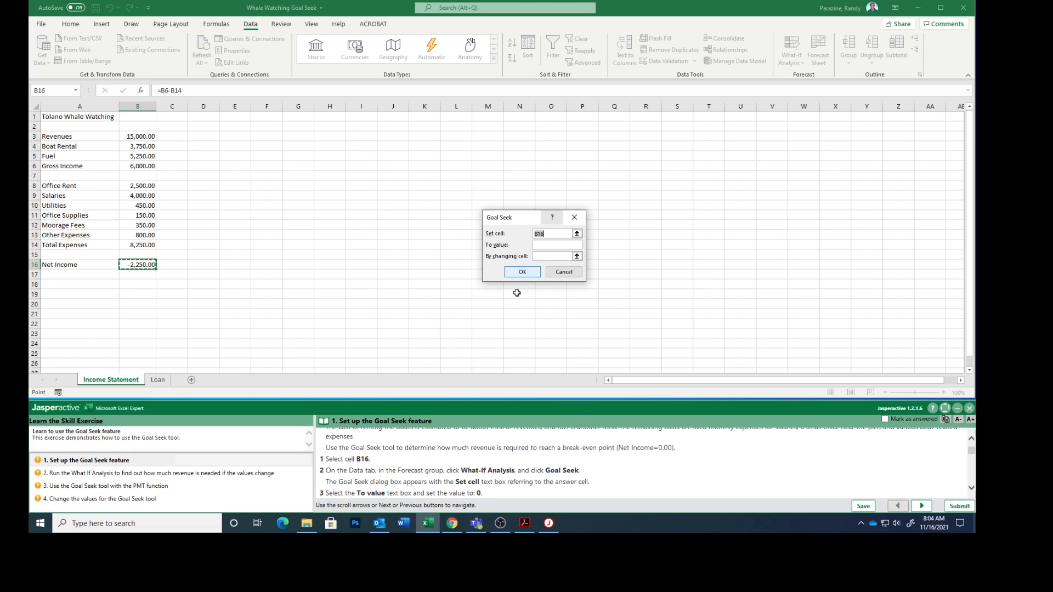
{"action": "scroll", "coordinate": [599, 470], "scroll_direction": "down", "scroll_amount": 3}
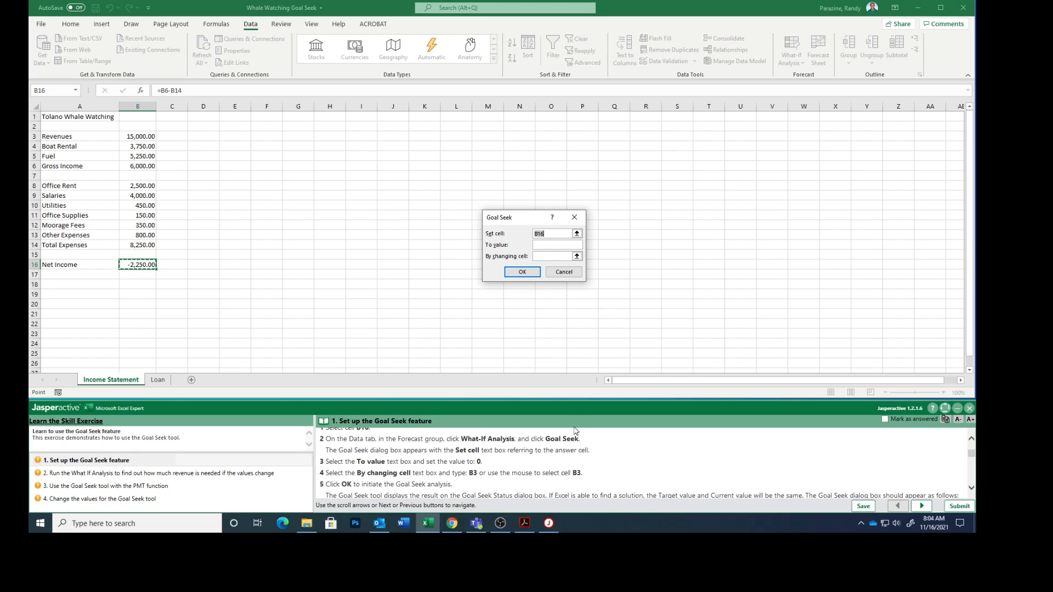
{"action": "left_click", "coordinate": [543, 246]}
{"action": "left_click", "coordinate": [543, 256]}
{"action": "type", "text": "B3"}
{"action": "left_click", "coordinate": [522, 271]}
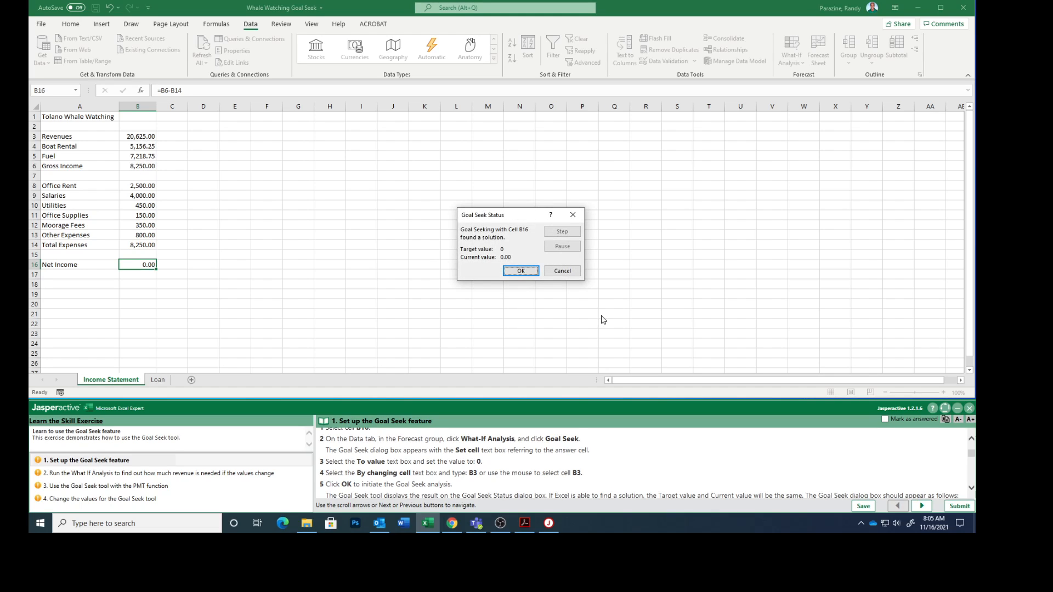
{"action": "scroll", "coordinate": [604, 467], "scroll_direction": "down", "scroll_amount": 1}
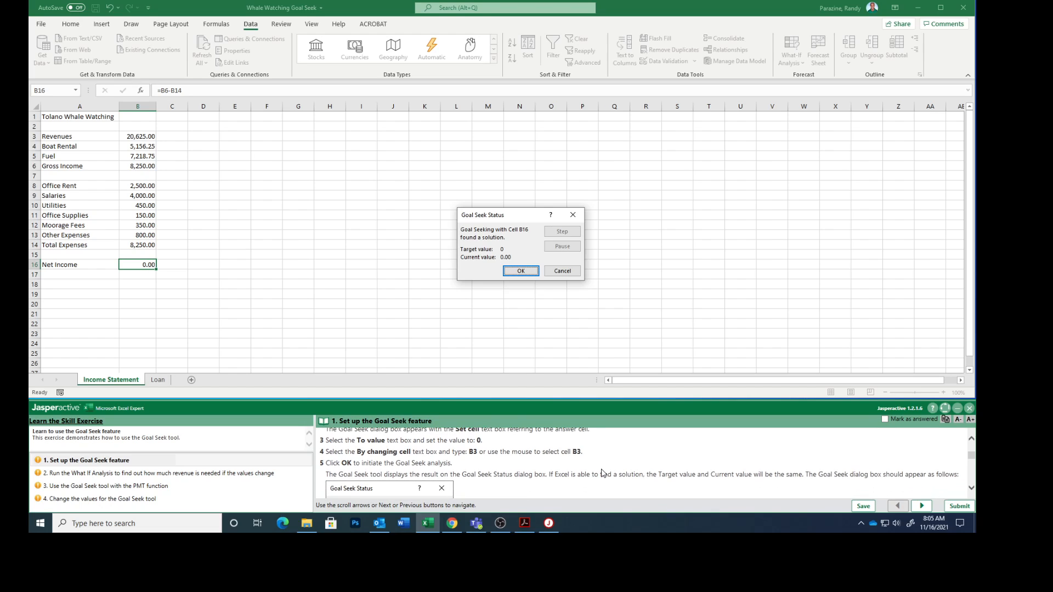
{"action": "scroll", "coordinate": [602, 471], "scroll_direction": "down", "scroll_amount": 2}
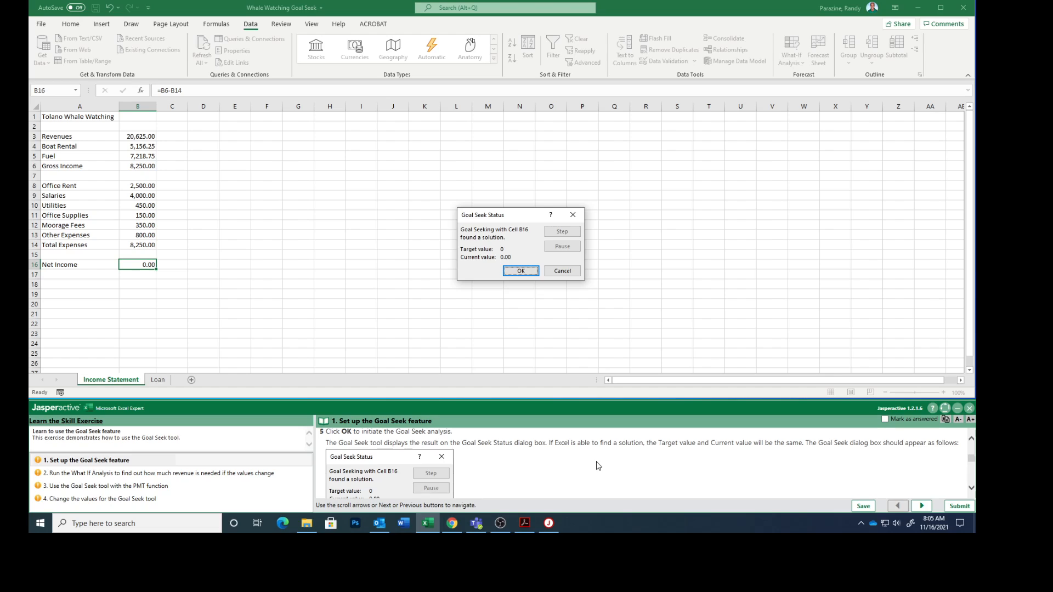
{"action": "scroll", "coordinate": [585, 467], "scroll_direction": "down", "scroll_amount": 1}
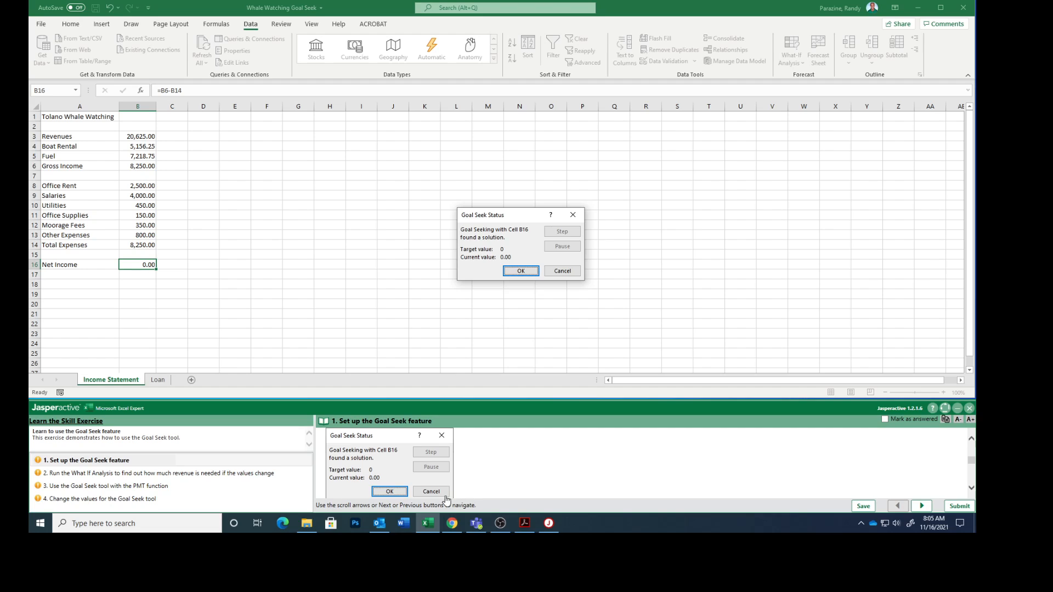
{"action": "scroll", "coordinate": [395, 476], "scroll_direction": "down", "scroll_amount": 5}
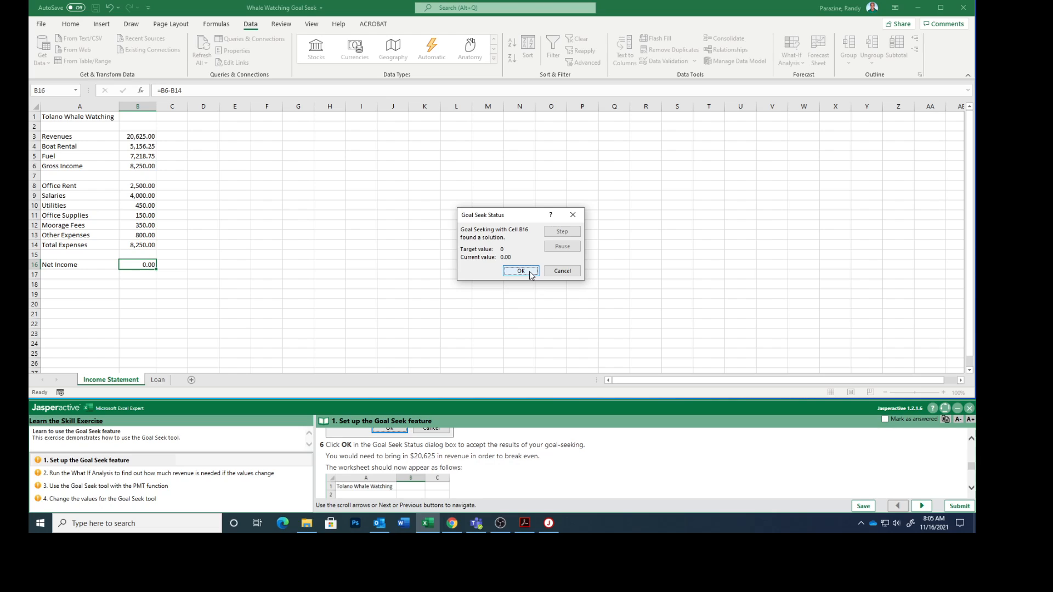
{"action": "left_click", "coordinate": [521, 271]}
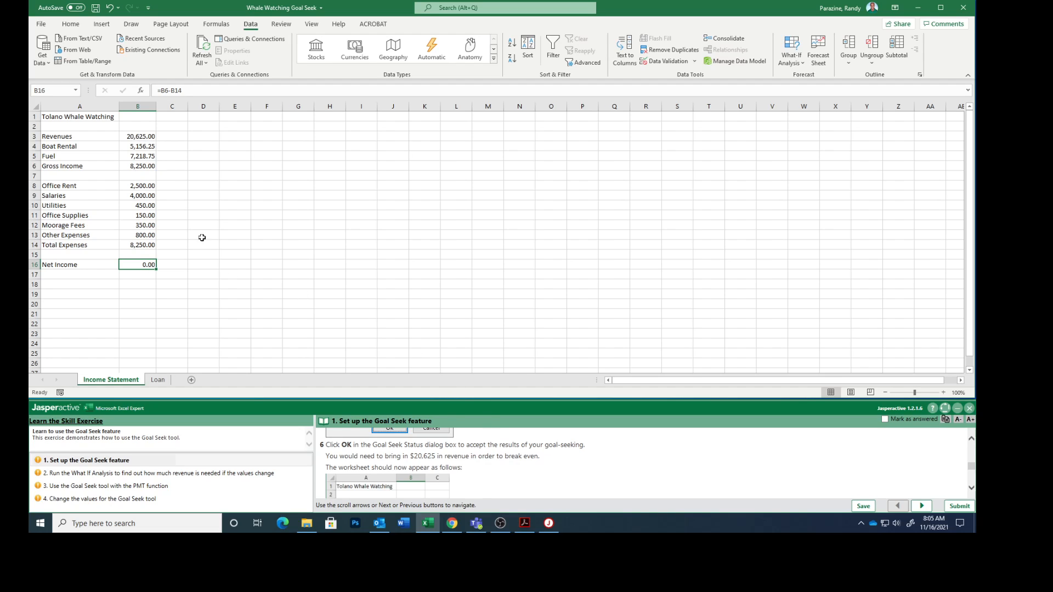
- Review the rest of the task 1 instructions, mark the task as answered and advance to task 2
{"action": "scroll", "coordinate": [506, 466], "scroll_direction": "down", "scroll_amount": 1}
{"action": "scroll", "coordinate": [506, 466], "scroll_direction": "down", "scroll_amount": 2}
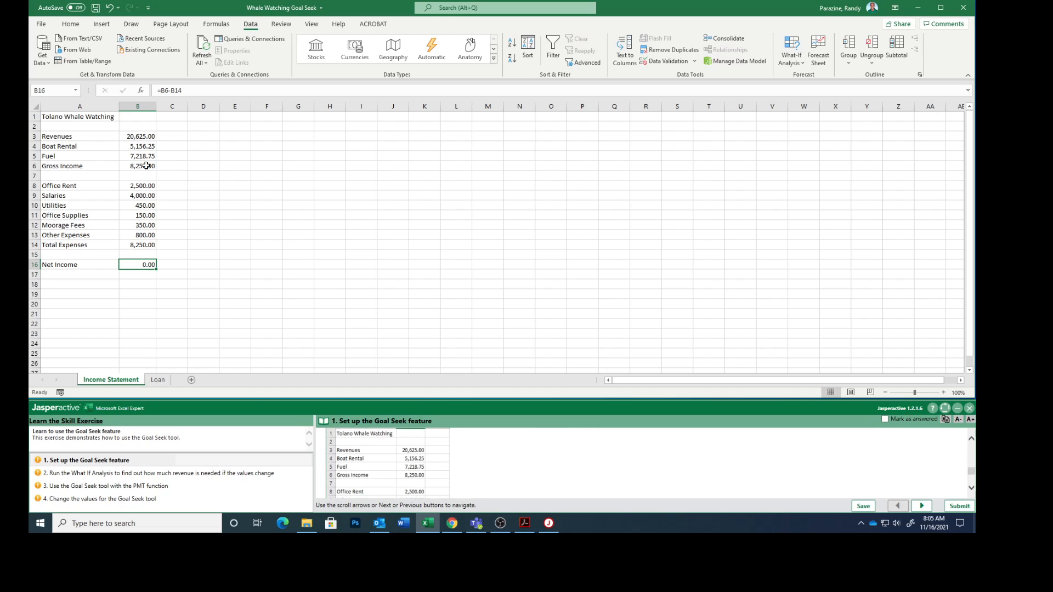
{"action": "scroll", "coordinate": [429, 465], "scroll_direction": "down", "scroll_amount": 3}
{"action": "scroll", "coordinate": [428, 466], "scroll_direction": "down", "scroll_amount": 2}
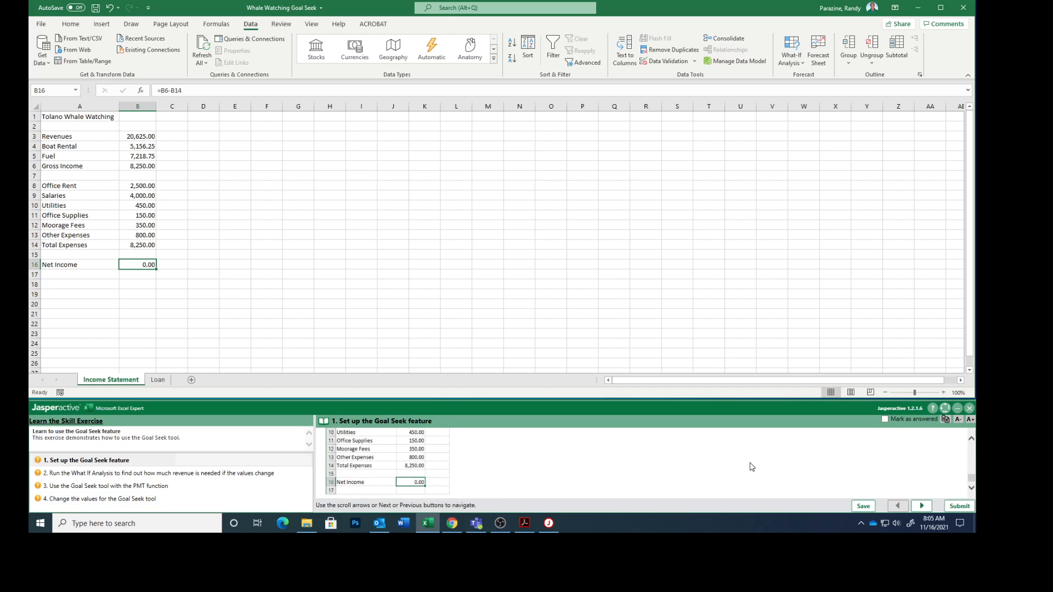
{"action": "left_click", "coordinate": [885, 419]}
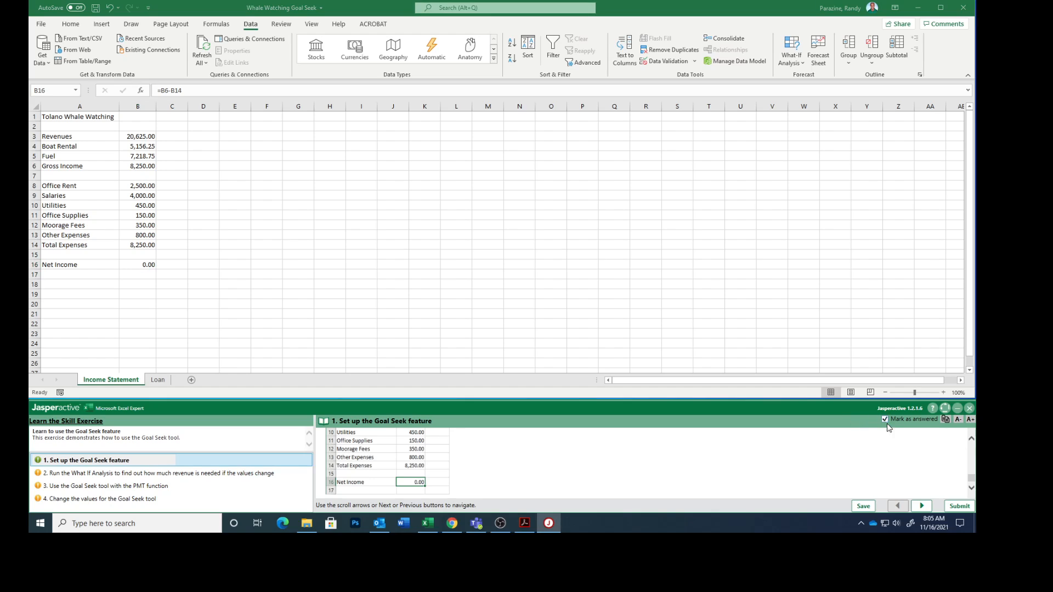
{"action": "left_click", "coordinate": [921, 506]}
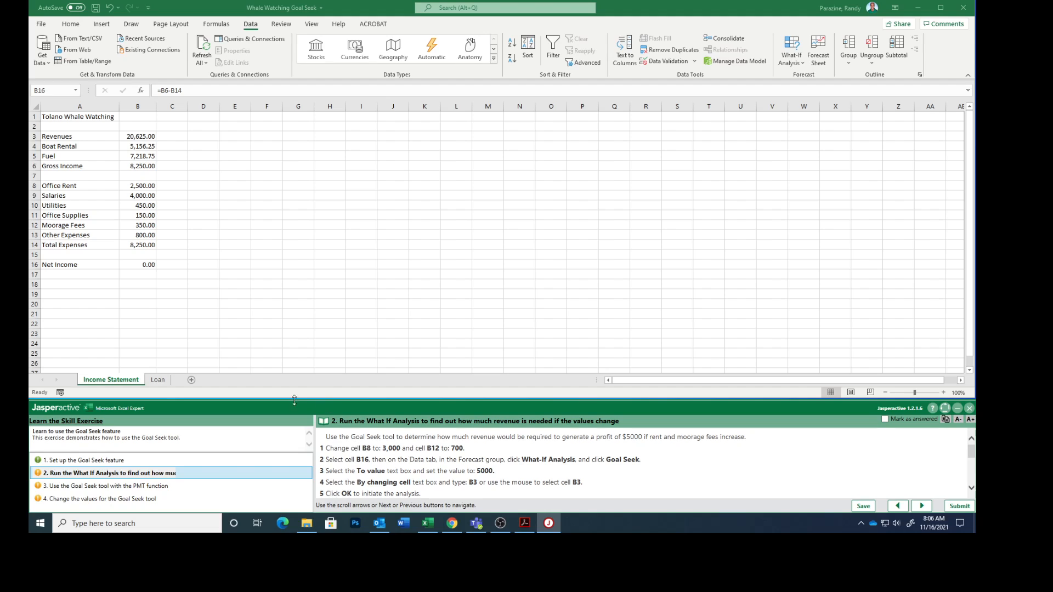
- Set the Office Rent amount in cell B8 to 3,000
{"action": "left_click", "coordinate": [139, 185]}
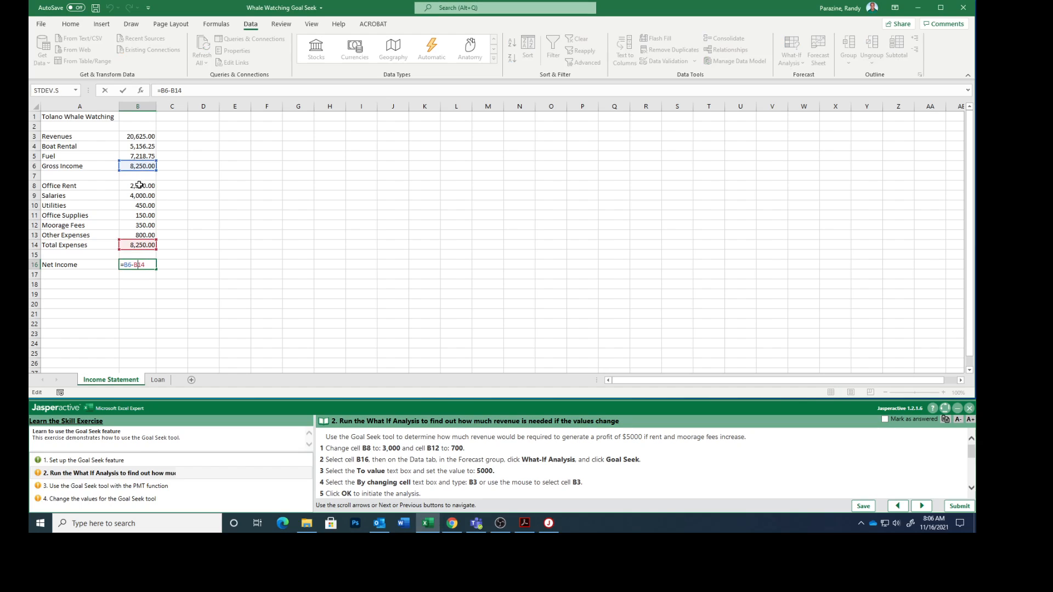
{"action": "left_click", "coordinate": [140, 185]}
{"action": "left_click", "coordinate": [170, 186]}
{"action": "left_click", "coordinate": [141, 186]}
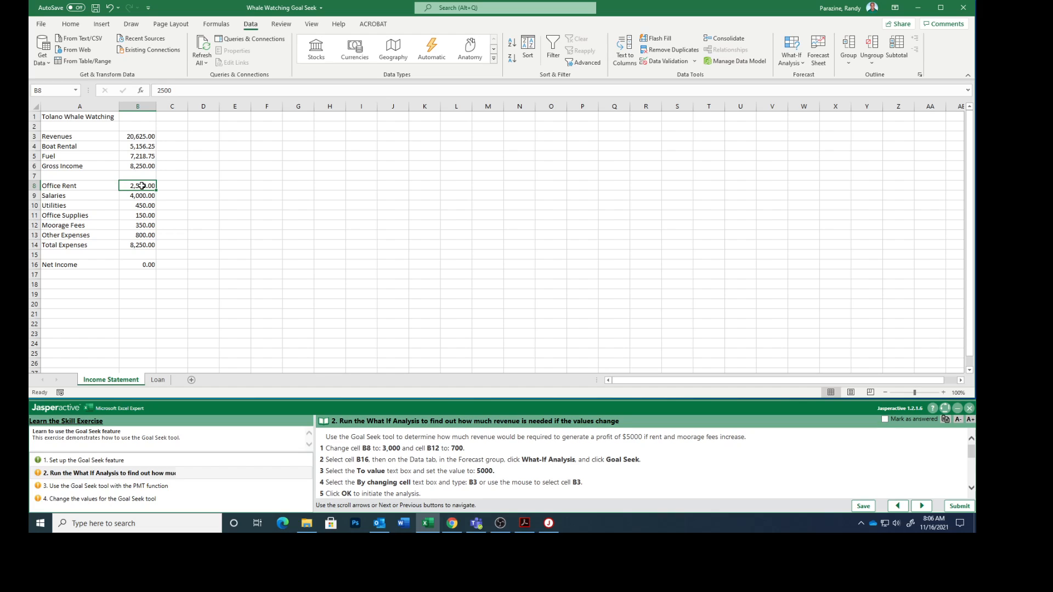
{"action": "type", "text": "3"}
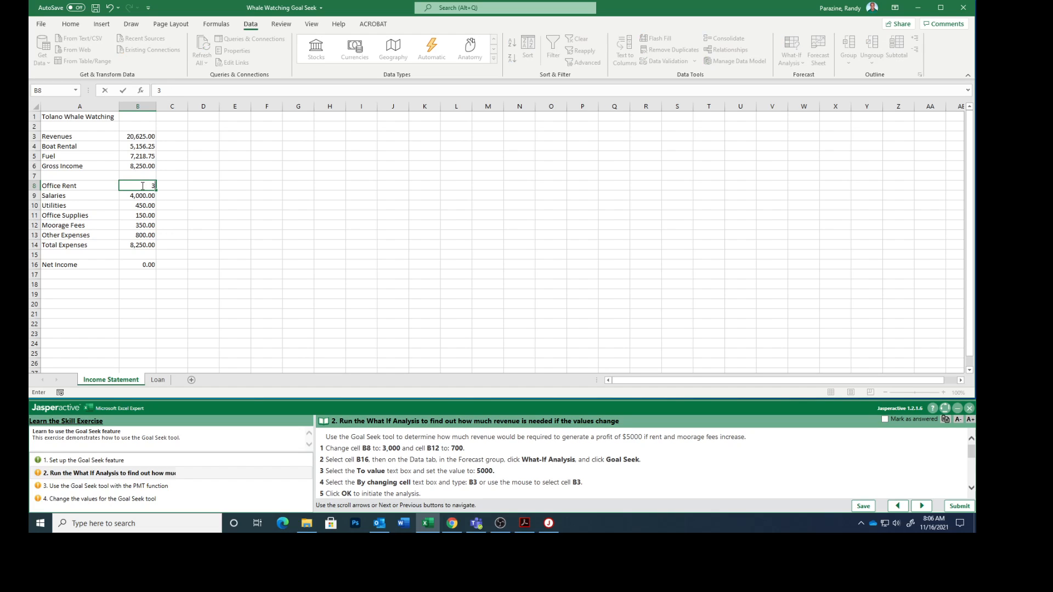
{"action": "type", "text": ",000"}
{"action": "key", "text": "Return"}
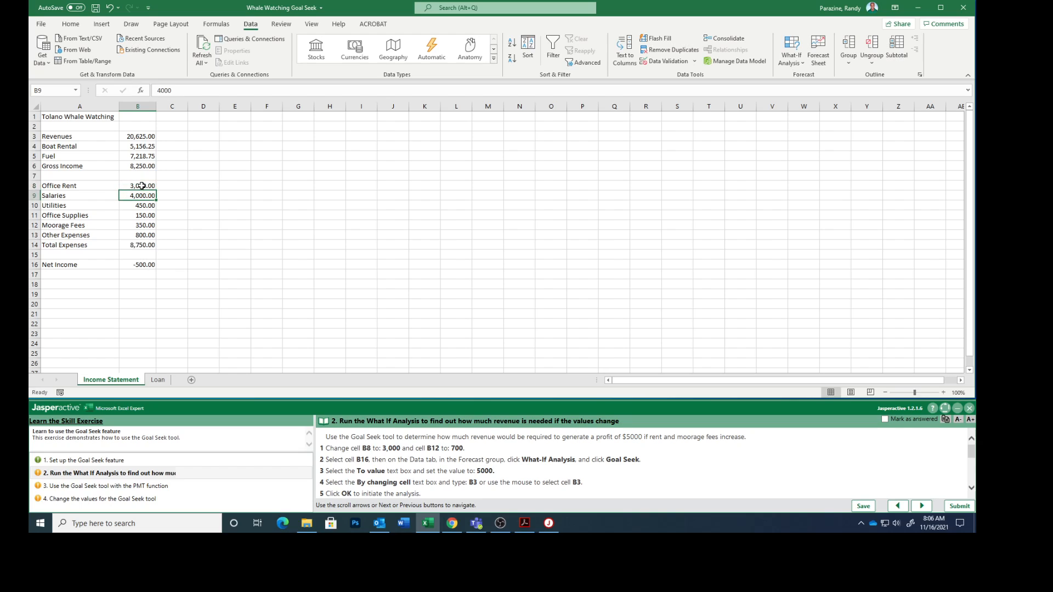
- Set the Moorage Fees amount in cell B12 to 700
{"action": "key", "text": "Down"}
{"action": "key", "text": "Down"}
{"action": "key", "text": "Down"}
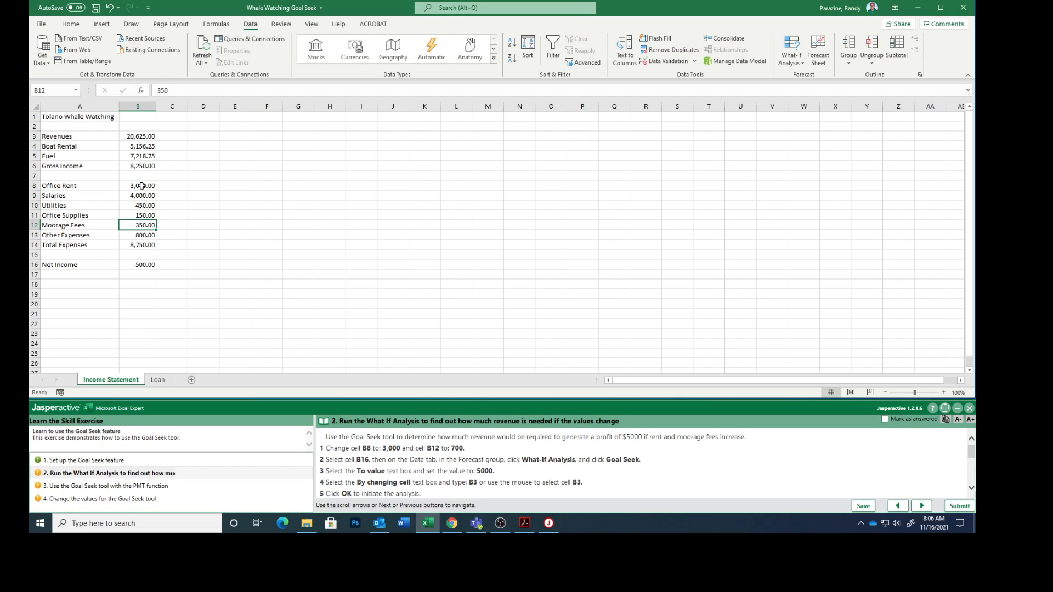
{"action": "type", "text": "700"}
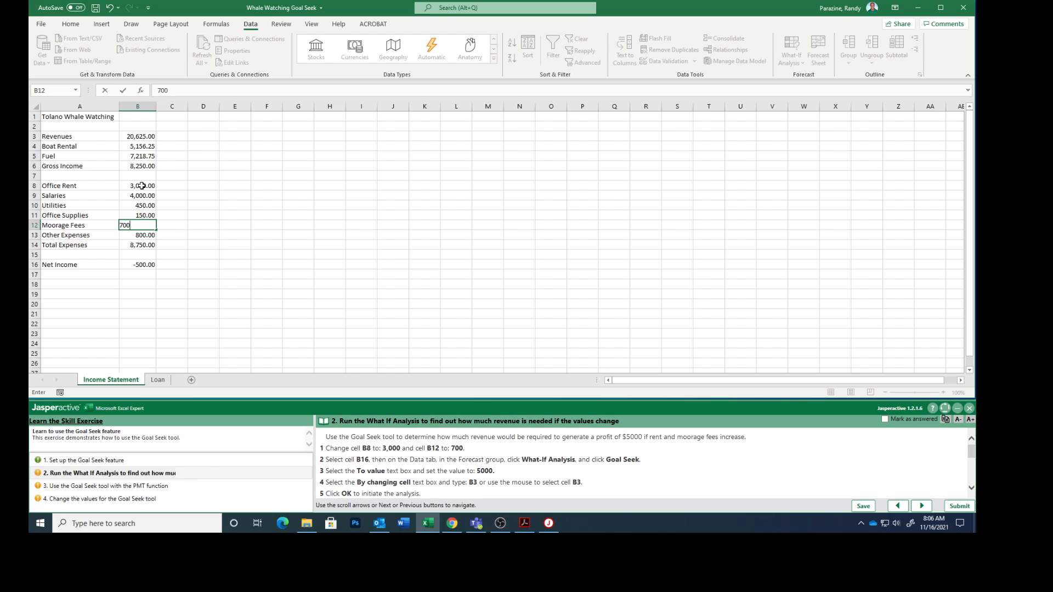
{"action": "key", "text": "Return"}
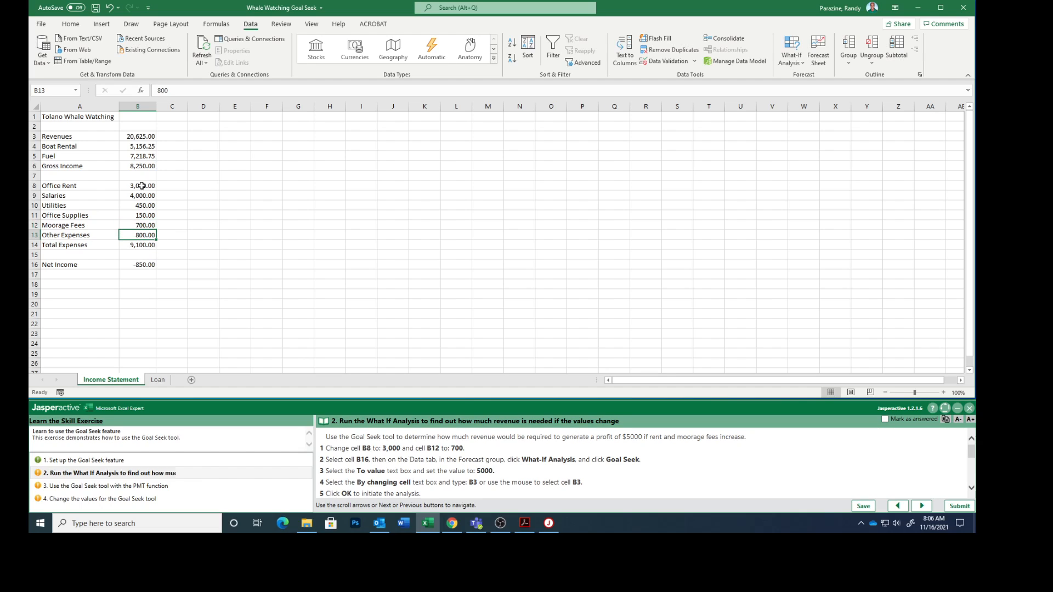
- Run Goal Seek on the Net Income cell B16 with a target value of 5000 by changing cell B3, and accept the result
{"action": "key", "text": "Down"}
{"action": "key", "text": "Down"}
{"action": "key", "text": "Down"}
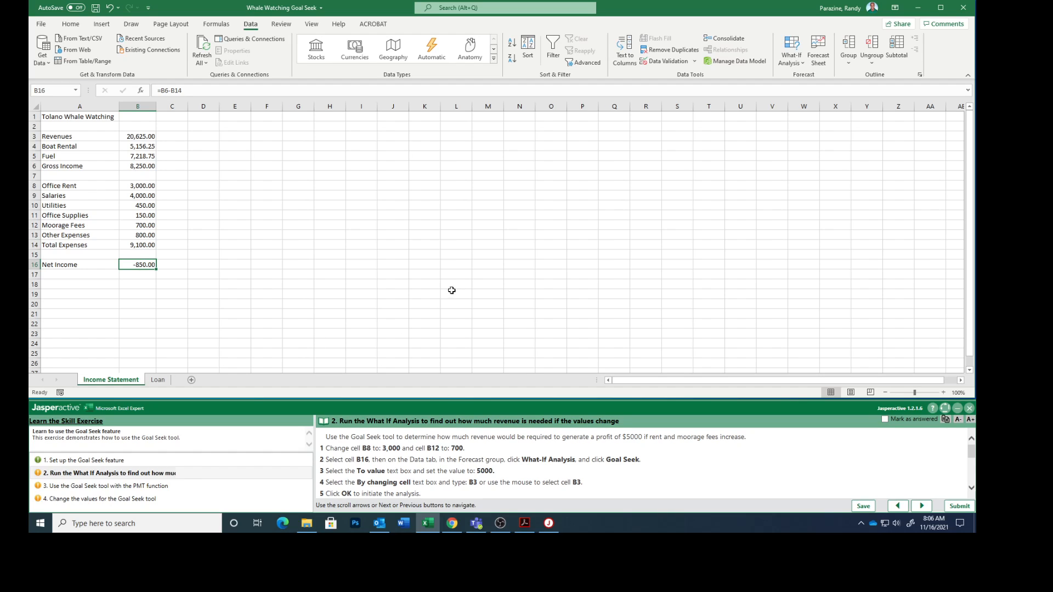
{"action": "left_click", "coordinate": [798, 50]}
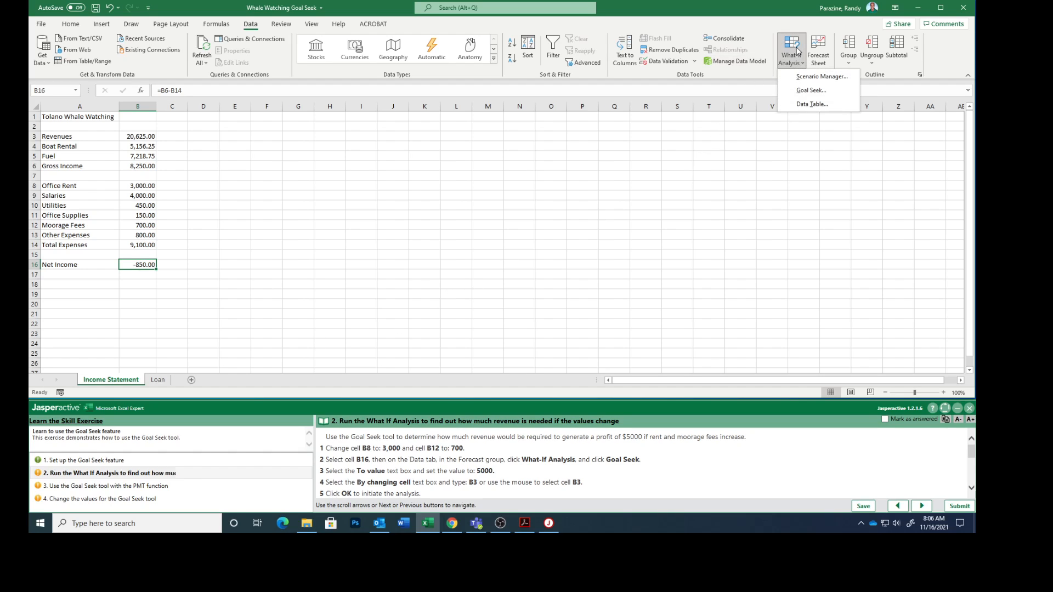
{"action": "left_click", "coordinate": [815, 89]}
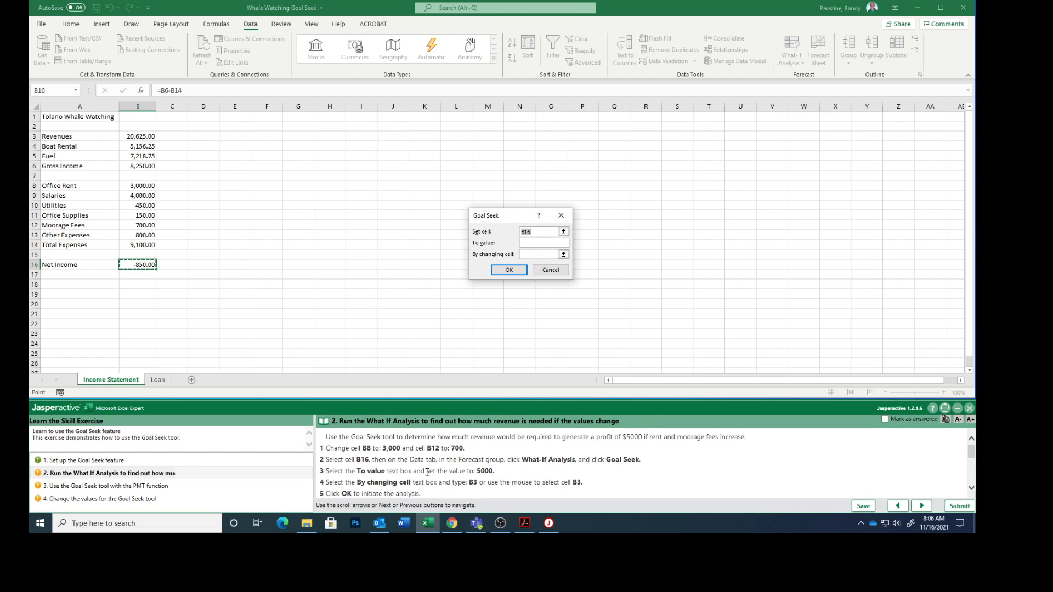
{"action": "left_click", "coordinate": [541, 244]}
{"action": "type", "text": "5000"}
{"action": "left_click", "coordinate": [531, 255]}
{"action": "type", "text": "B3"}
{"action": "left_click", "coordinate": [509, 271]}
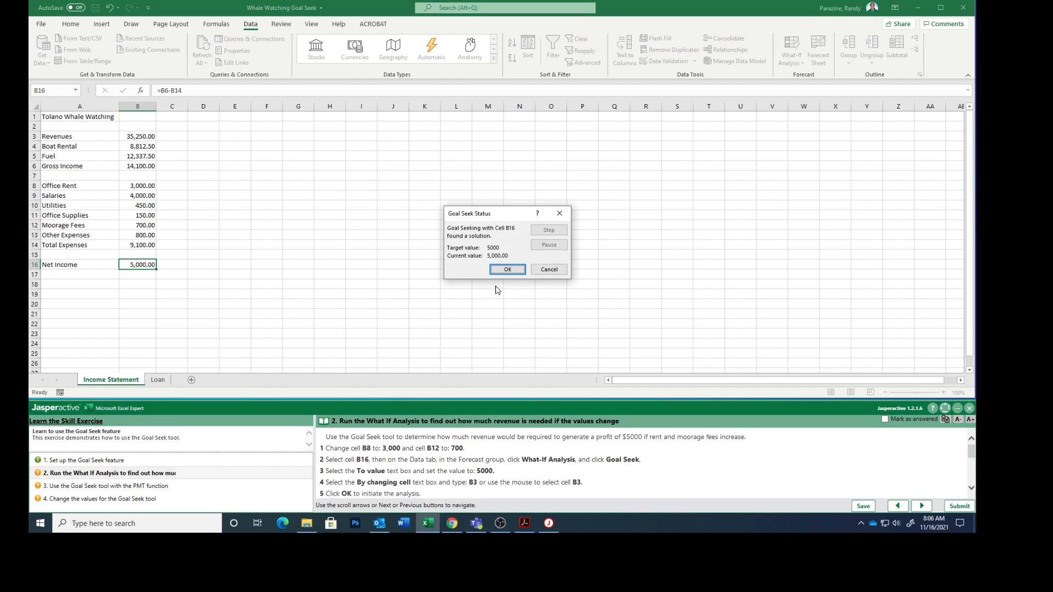
{"action": "scroll", "coordinate": [578, 475], "scroll_direction": "down", "scroll_amount": 1}
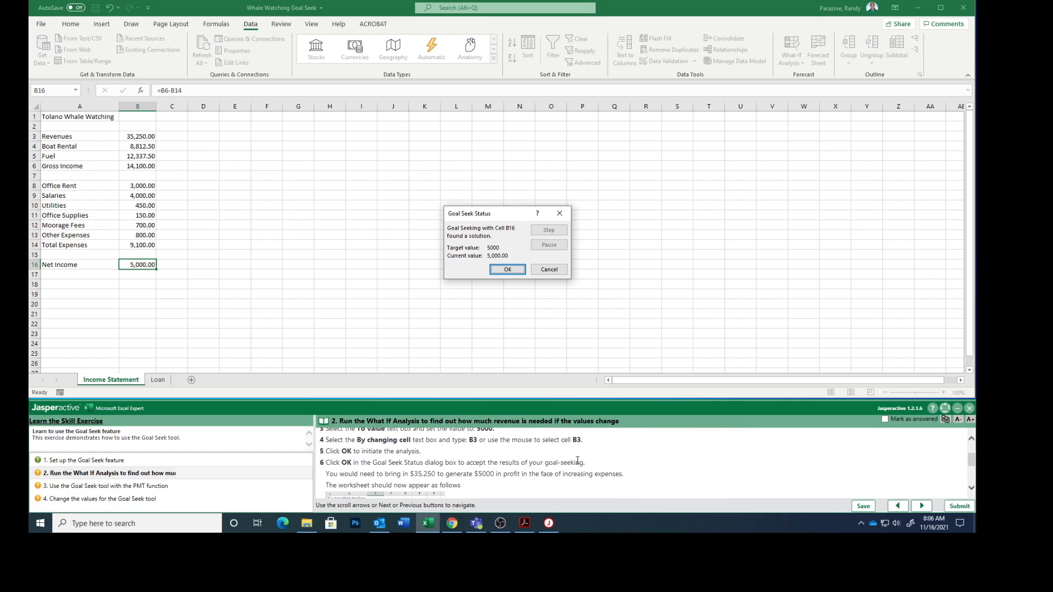
{"action": "scroll", "coordinate": [577, 461], "scroll_direction": "down", "scroll_amount": 1}
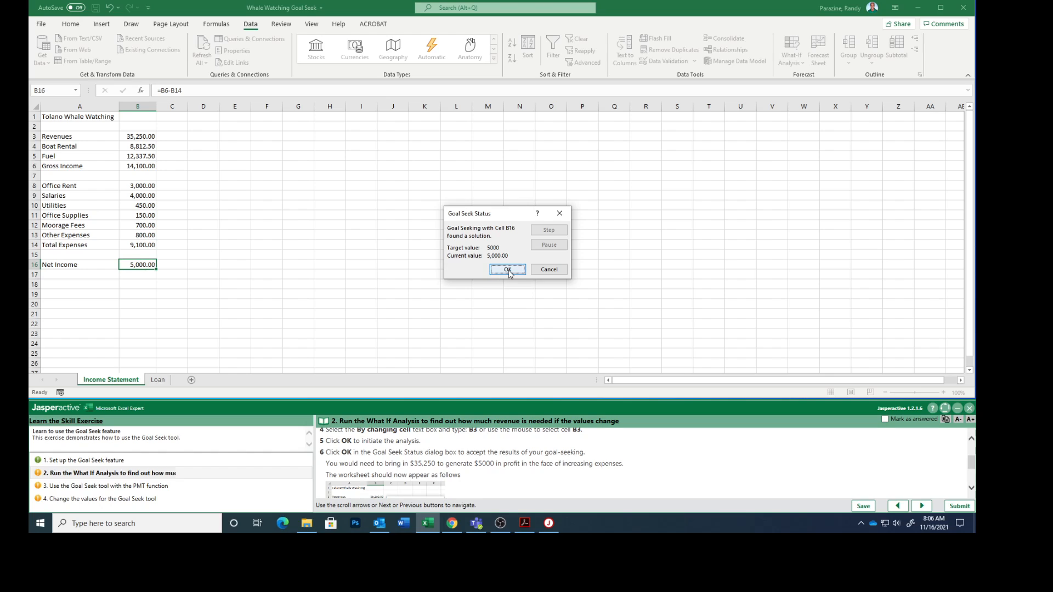
{"action": "left_click", "coordinate": [507, 270]}
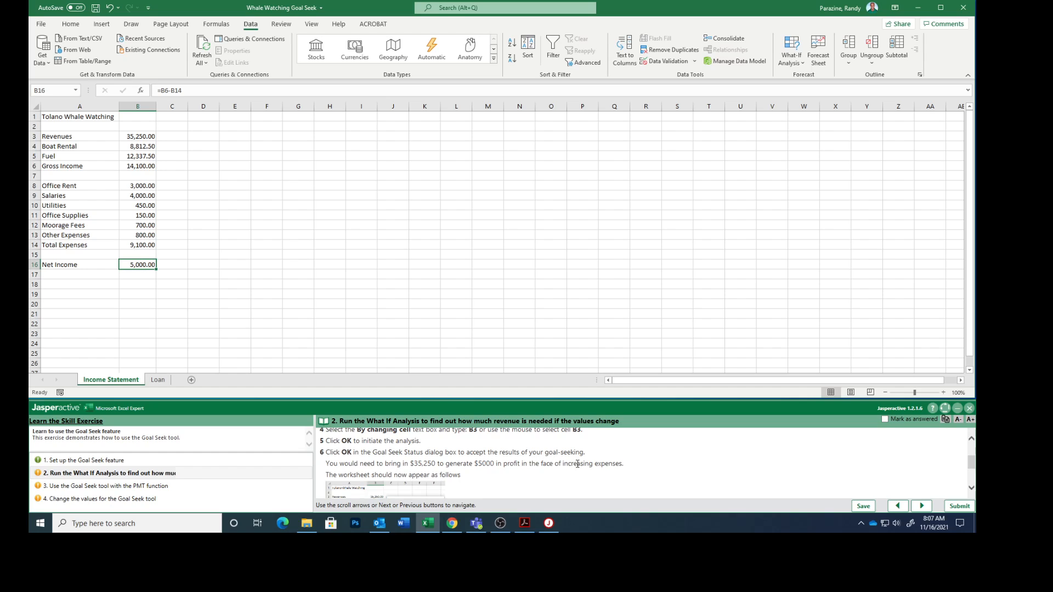
- Compare the worksheet with the task 2 example, mark the task as answered and advance to task 3
{"action": "scroll", "coordinate": [585, 464], "scroll_direction": "down", "scroll_amount": 3}
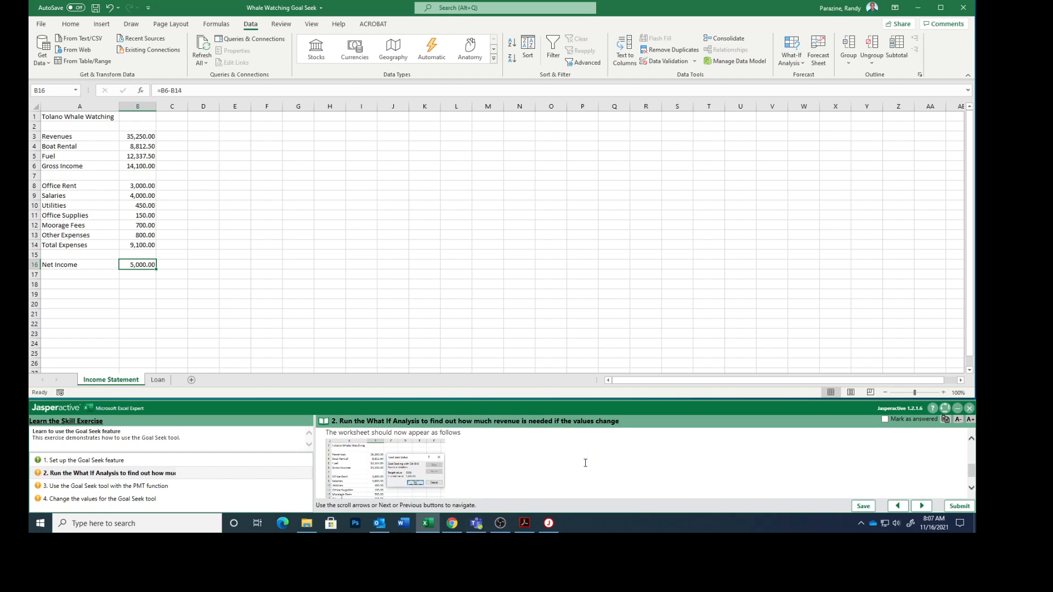
{"action": "scroll", "coordinate": [586, 462], "scroll_direction": "up", "scroll_amount": 1}
{"action": "scroll", "coordinate": [585, 464], "scroll_direction": "down", "scroll_amount": 2}
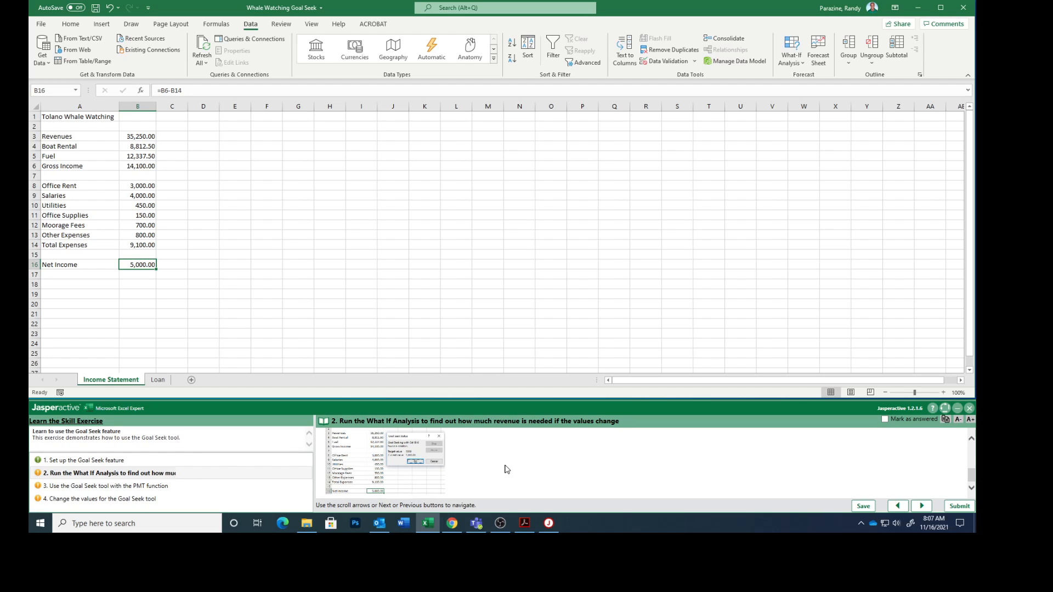
{"action": "left_click", "coordinate": [885, 419]}
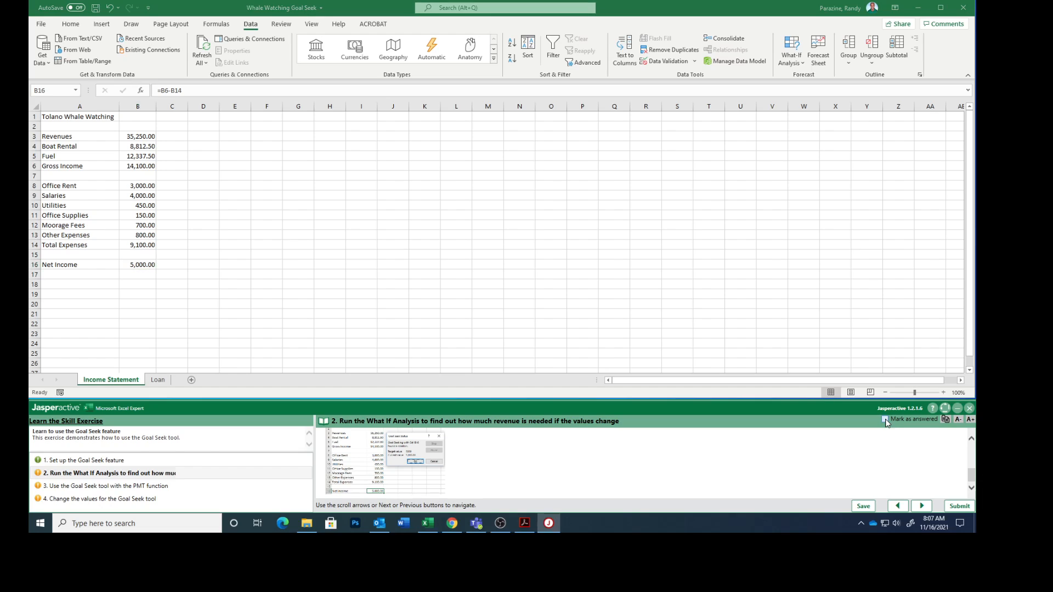
{"action": "left_click", "coordinate": [921, 506]}
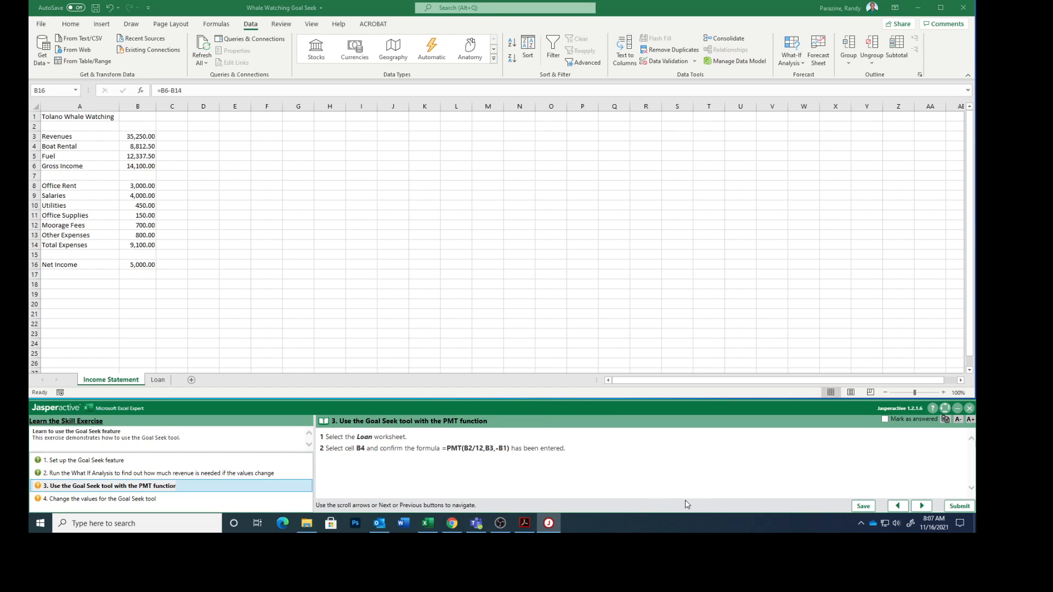
- Check the PMT formula in cell B4 of the Loan worksheet, then mark task 3 as answered and advance to task 4
{"action": "left_click", "coordinate": [158, 380]}
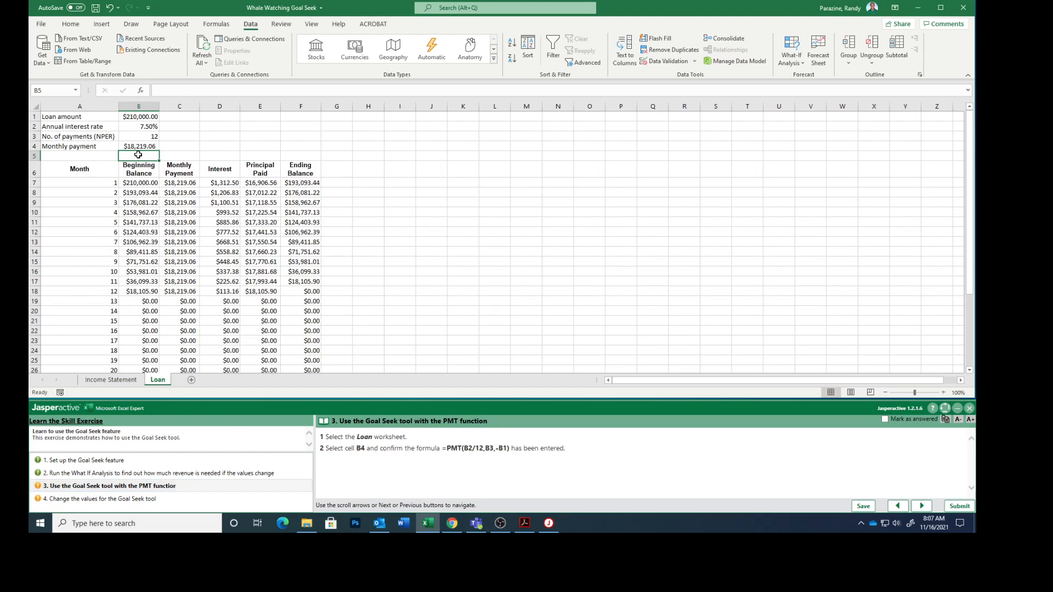
{"action": "left_click", "coordinate": [133, 146]}
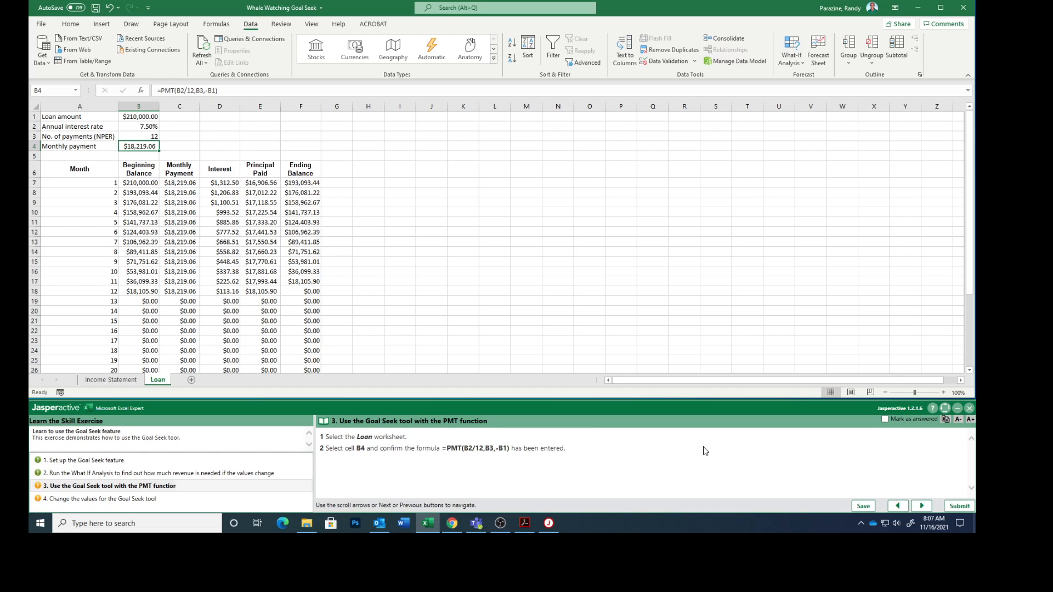
{"action": "left_click", "coordinate": [883, 418]}
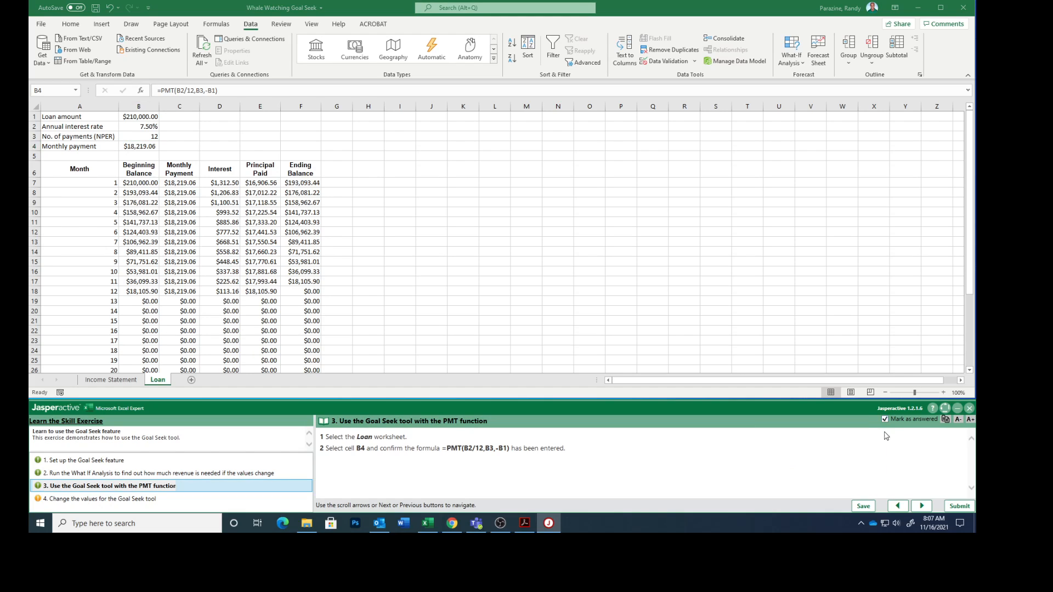
{"action": "left_click", "coordinate": [918, 507]}
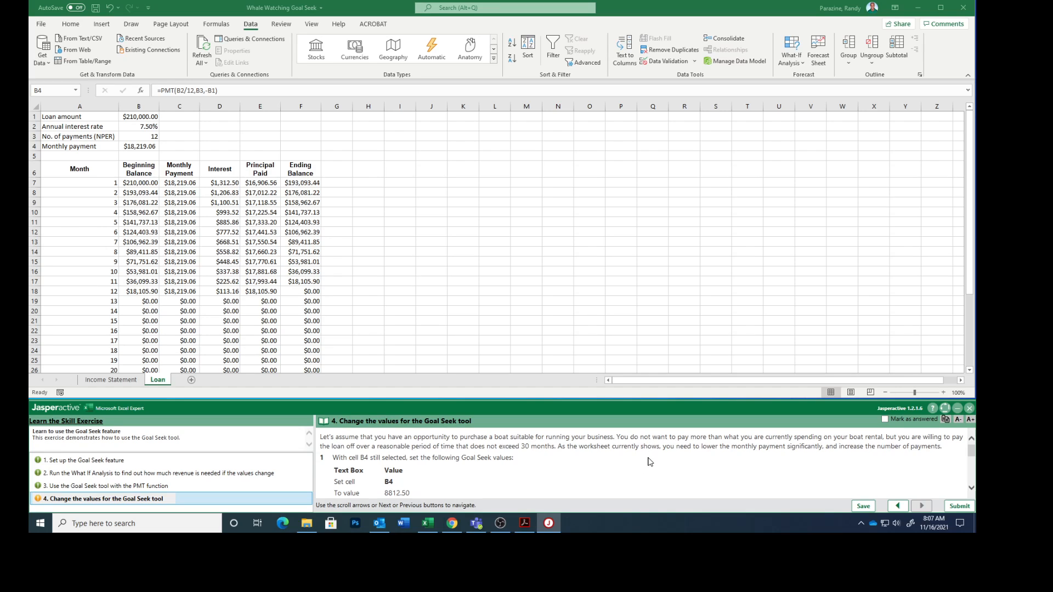
- Run Goal Seek on the Monthly payment cell B4 with a target value of 8812.50 by changing cell B3, and accept the result
{"action": "scroll", "coordinate": [624, 464], "scroll_direction": "down", "scroll_amount": 1}
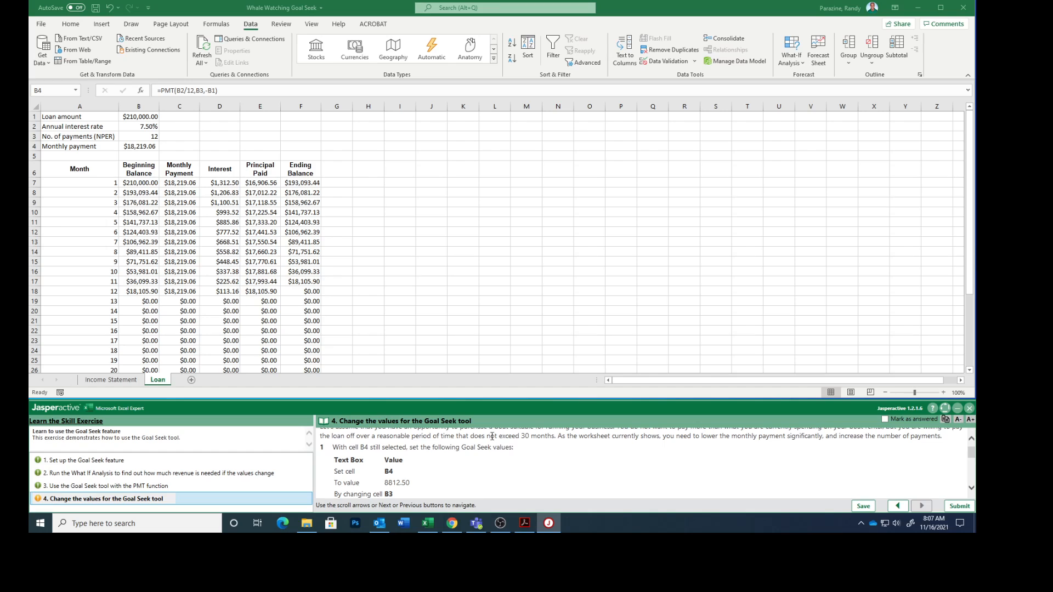
{"action": "left_click", "coordinate": [131, 146]}
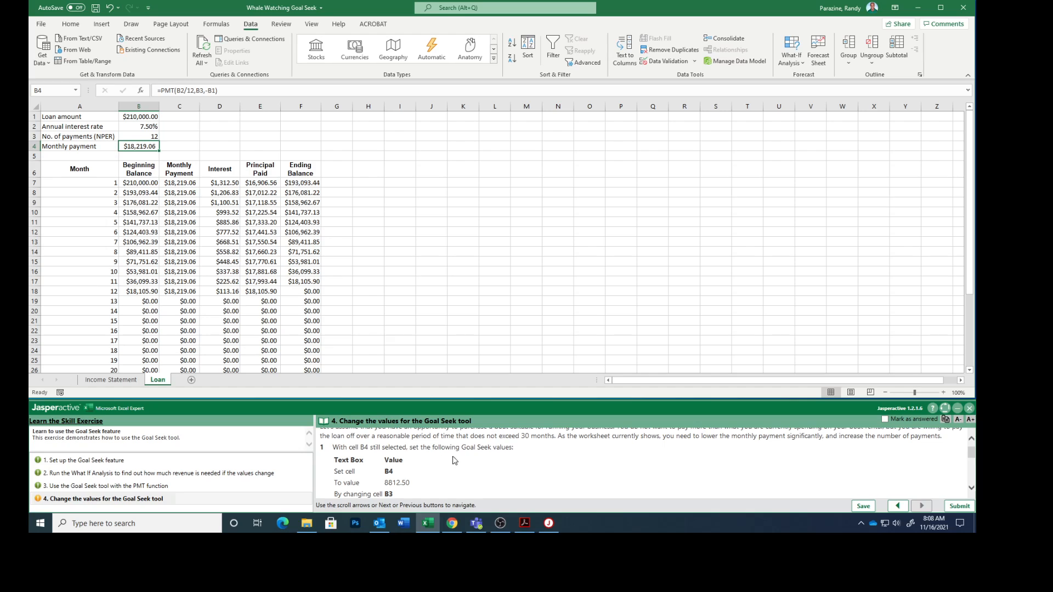
{"action": "scroll", "coordinate": [502, 469], "scroll_direction": "down", "scroll_amount": 1}
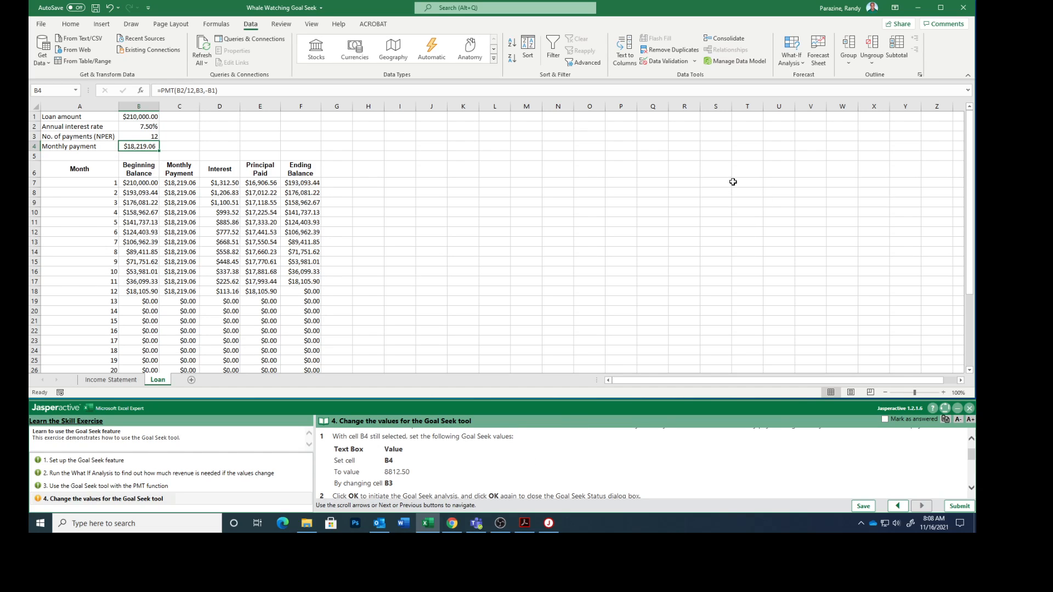
{"action": "left_click", "coordinate": [793, 57]}
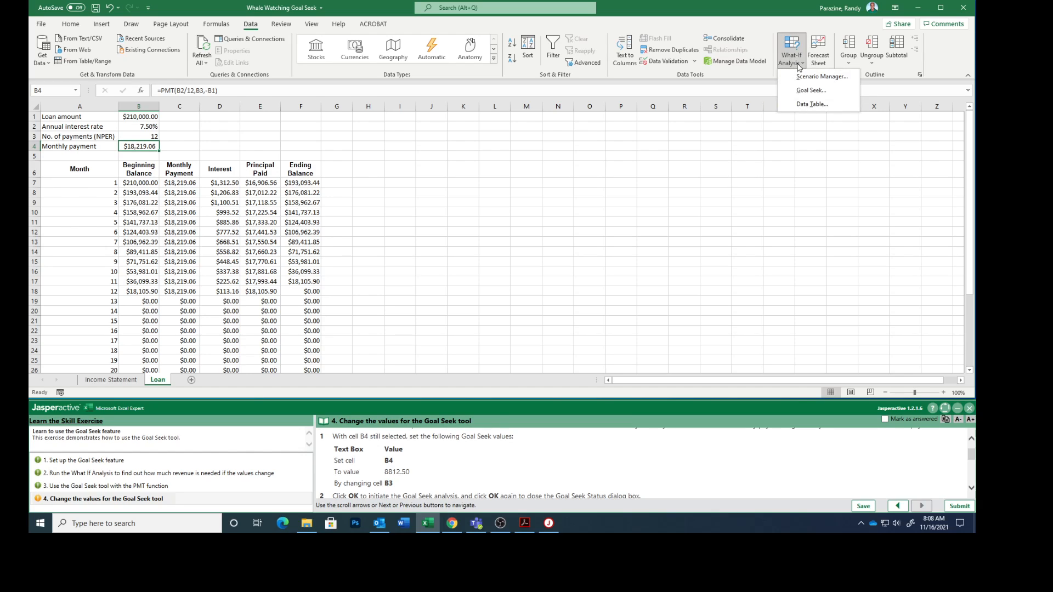
{"action": "left_click", "coordinate": [811, 91]}
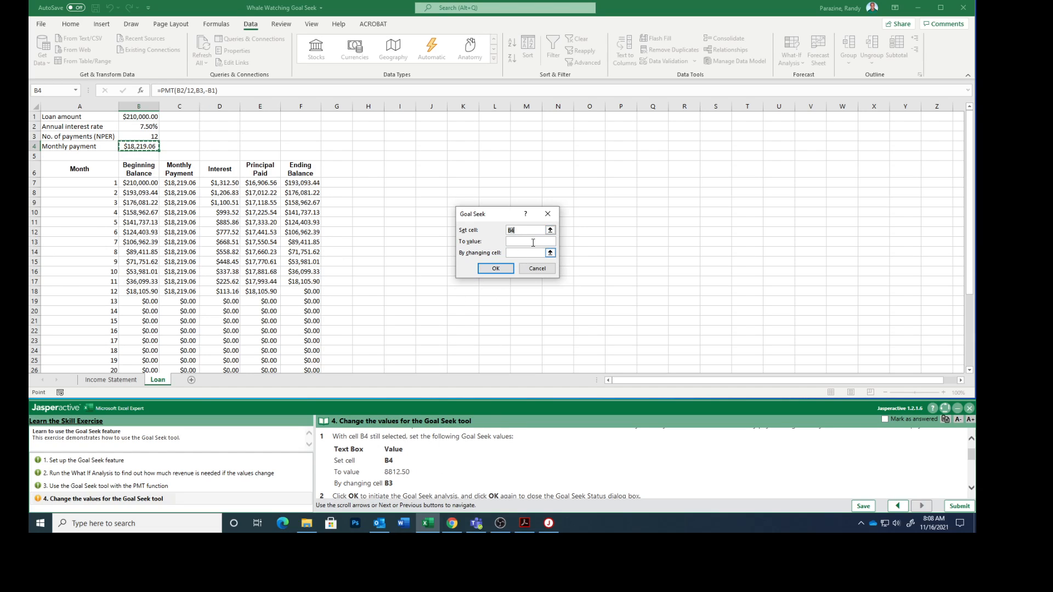
{"action": "left_click", "coordinate": [516, 241]}
{"action": "left_click", "coordinate": [522, 252]}
{"action": "left_click", "coordinate": [509, 272]}
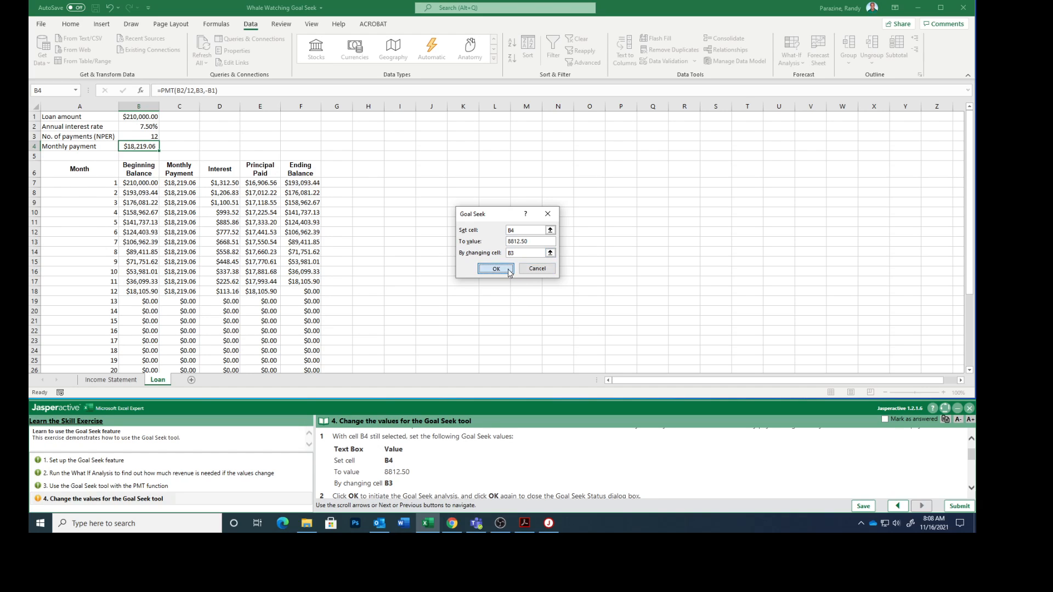
{"action": "scroll", "coordinate": [542, 470], "scroll_direction": "down", "scroll_amount": 5}
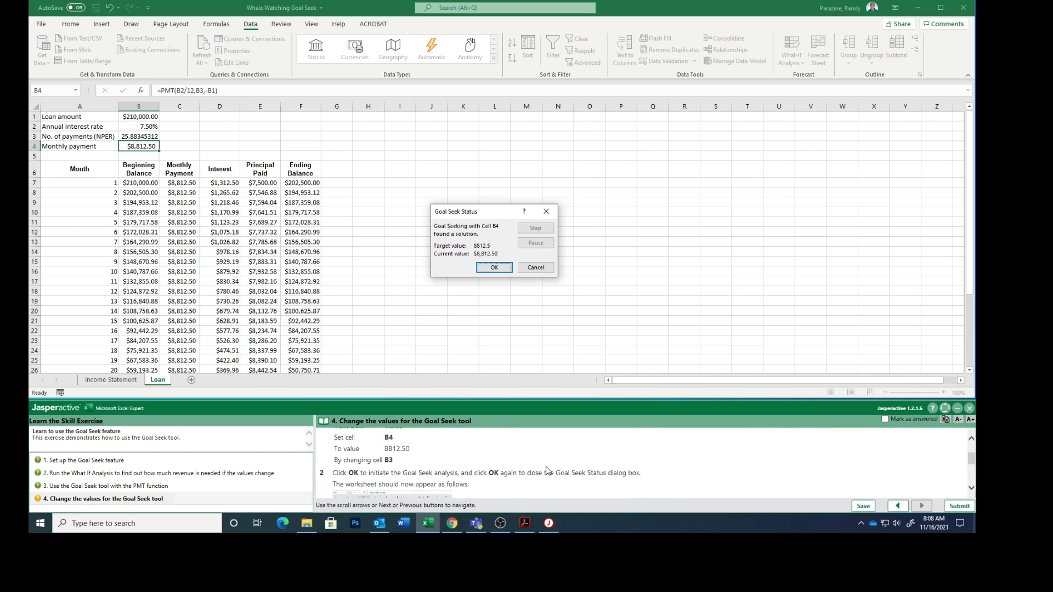
{"action": "left_click", "coordinate": [494, 268]}
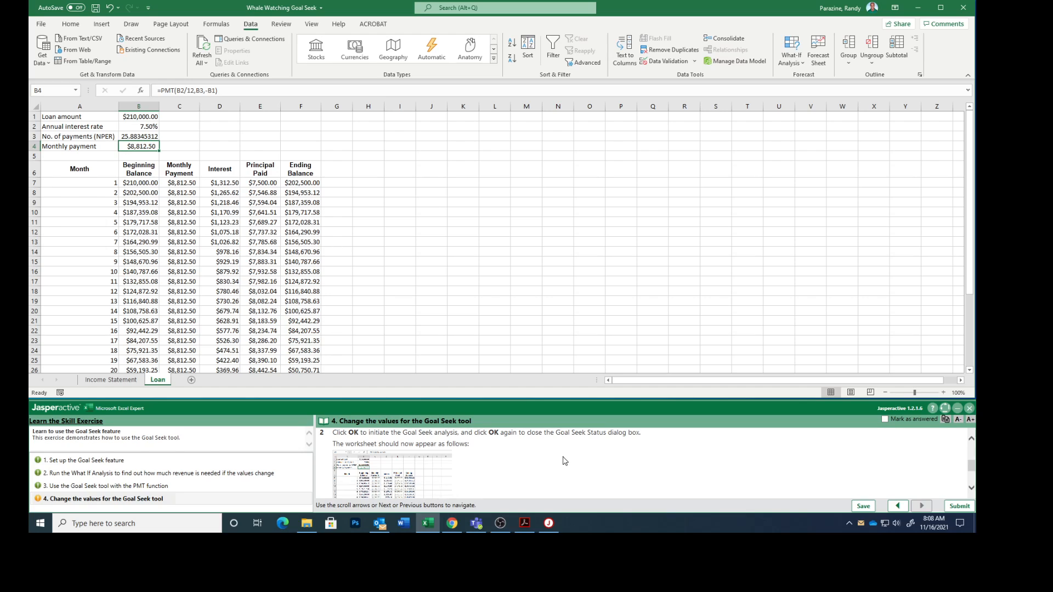
- Compare the Loan worksheet with the enlarged example image in the task 4 instructions, and close the image
{"action": "scroll", "coordinate": [549, 461], "scroll_direction": "down", "scroll_amount": 3}
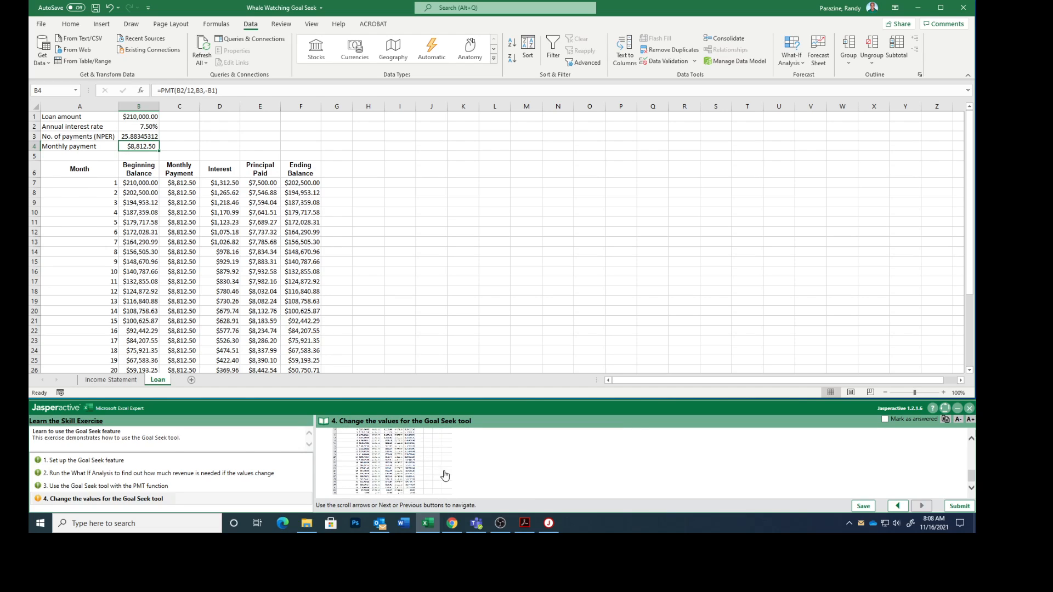
{"action": "left_click", "coordinate": [402, 483]}
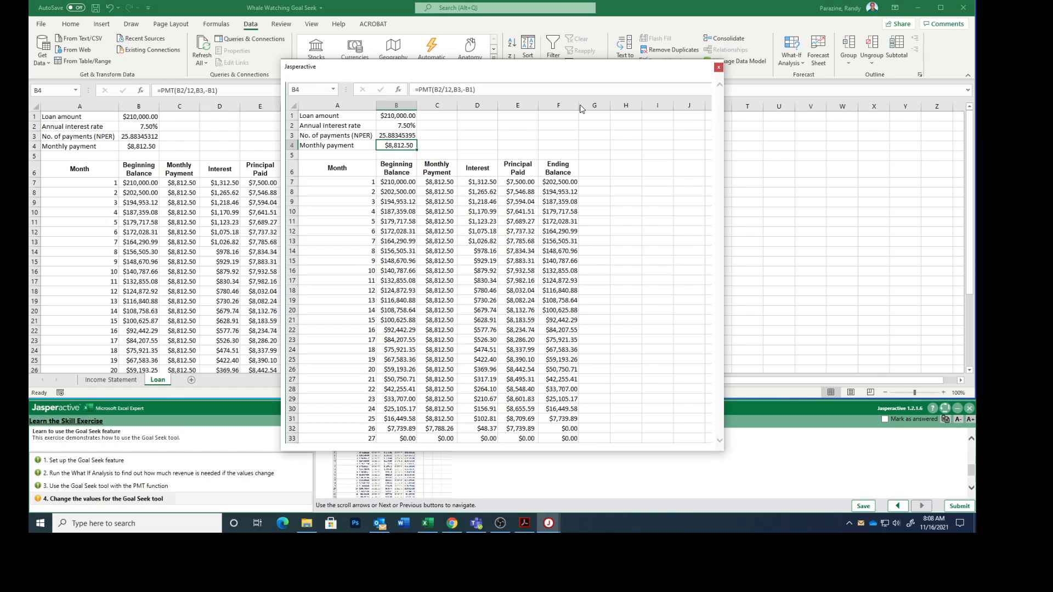
{"action": "left_click", "coordinate": [719, 68]}
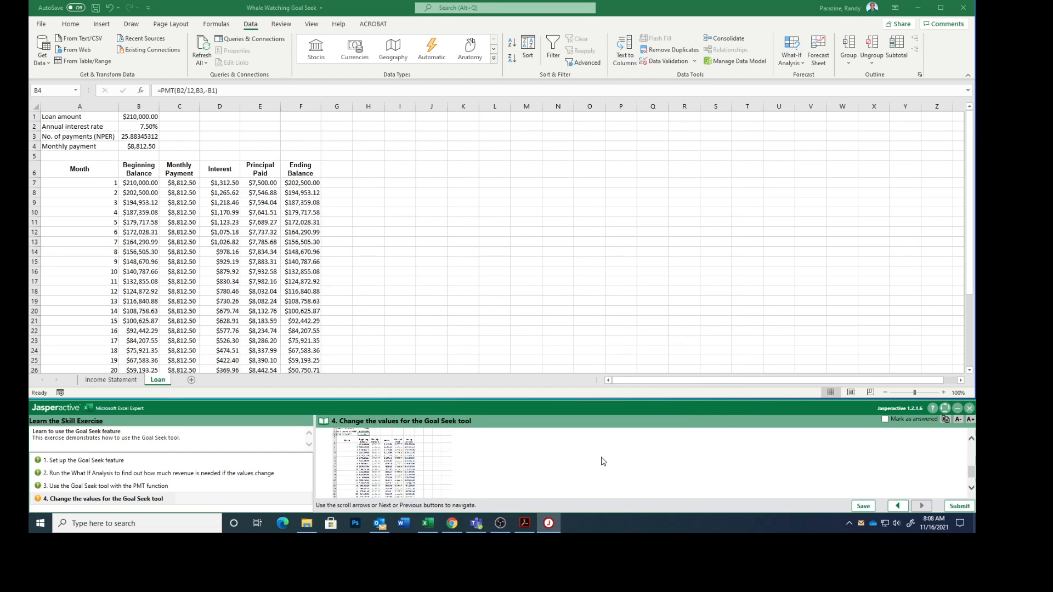
- Mark task 4 as answered and submit the finished exercise for scoring
{"action": "left_click", "coordinate": [885, 420]}
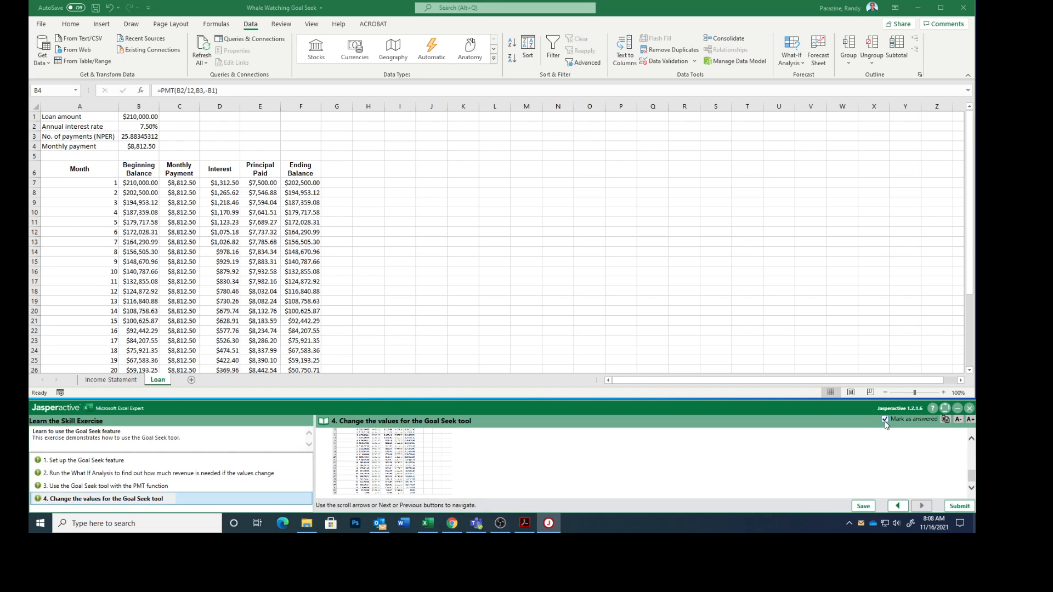
{"action": "left_click", "coordinate": [957, 506]}
{"action": "left_click", "coordinate": [565, 295]}
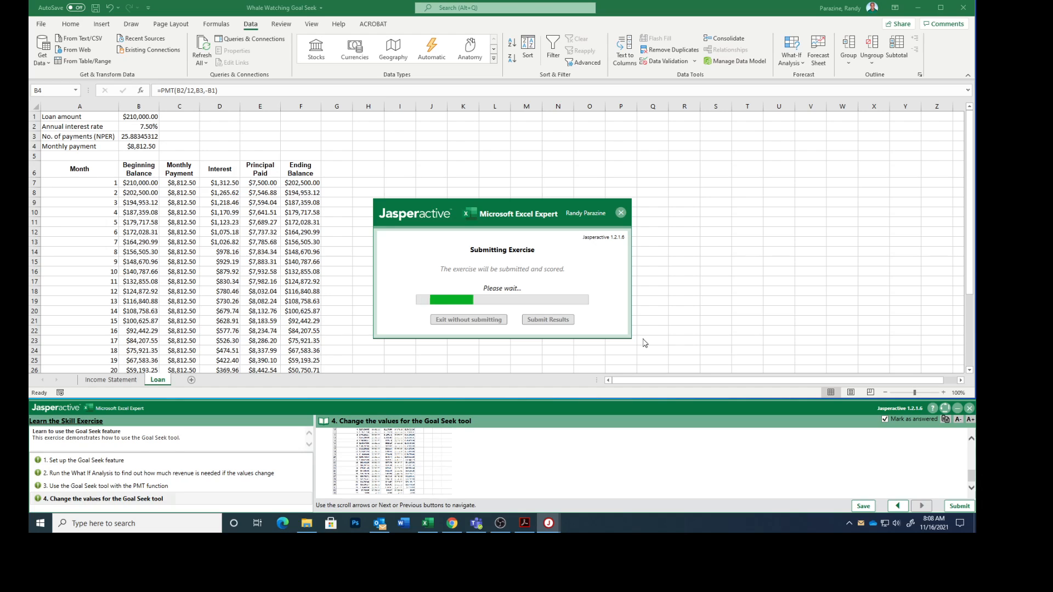